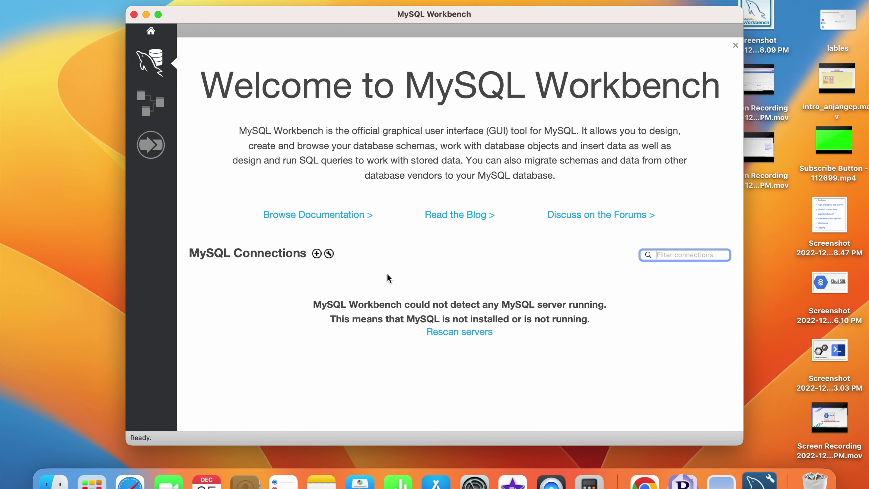
# - Switch to the Google Cloud console in Chrome and close the Cloud Shell terminal
pyautogui.press('super+Tab')
pyautogui.press('super+Tab')
pyautogui.press('super+Tab')
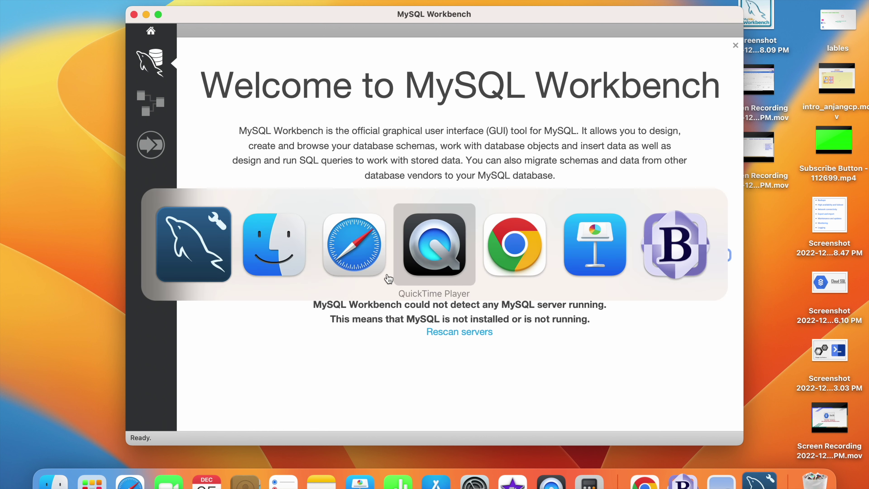
pyautogui.press('super+Tab')
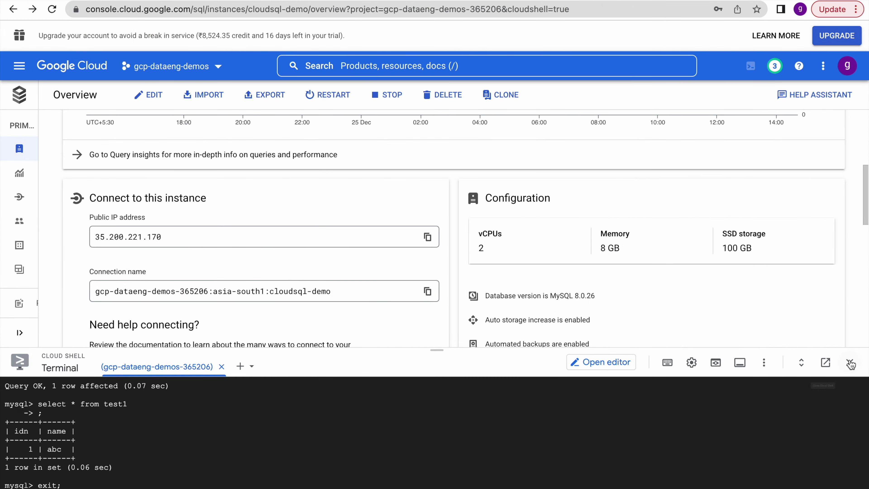
pyautogui.click(848, 364)
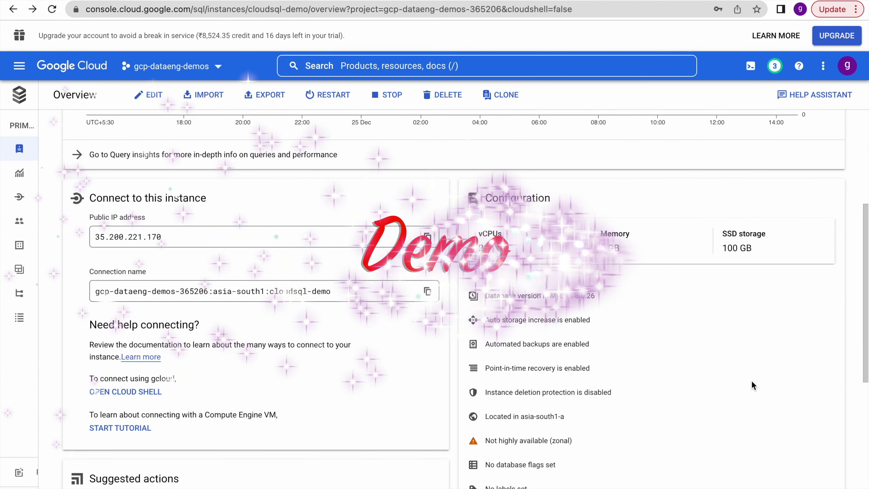
# - Copy the public IP address of the cloudsql-demo instance to the clipboard
pyautogui.scroll(6, 258, 233)
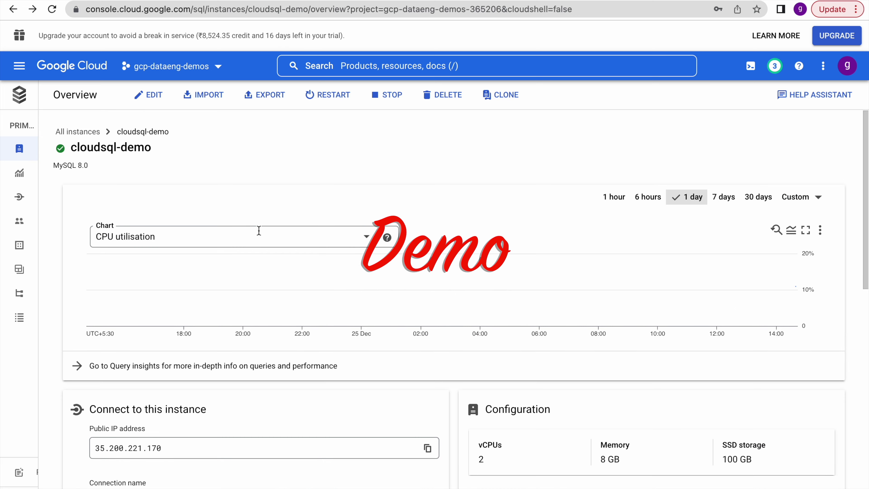
pyautogui.scroll(-10, 258, 231)
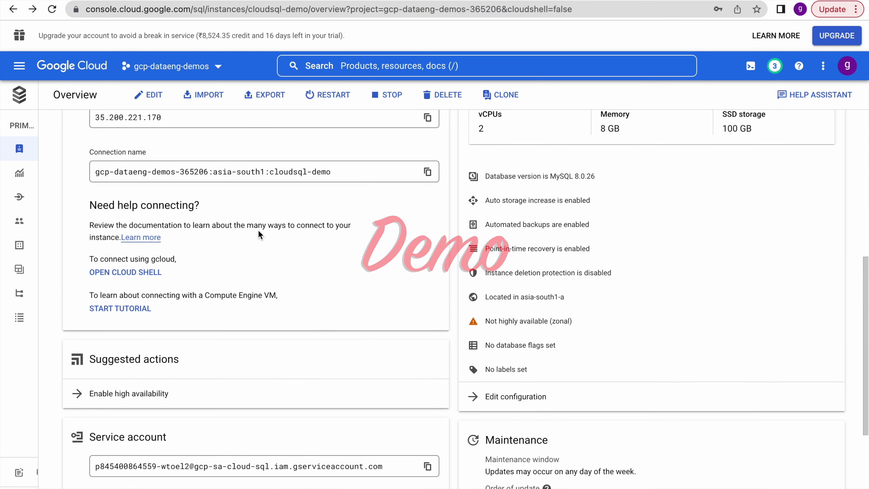
pyautogui.scroll(5, 258, 232)
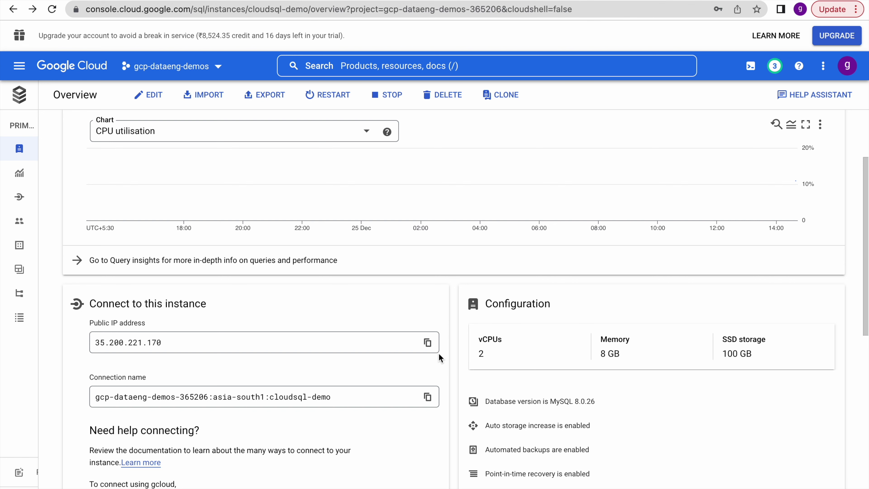
pyautogui.click(428, 343)
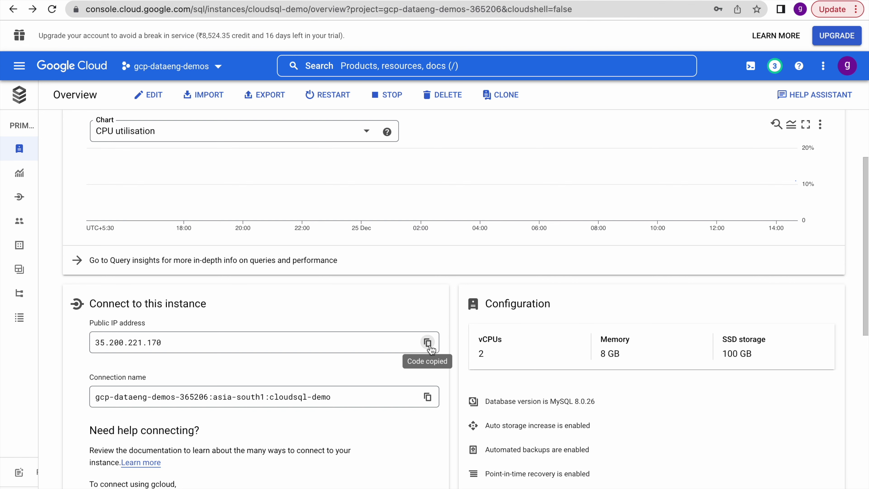
# - Switch to MySQL Workbench, make its window full screen and start setting up a new MySQL connection
pyautogui.press('super+Tab')
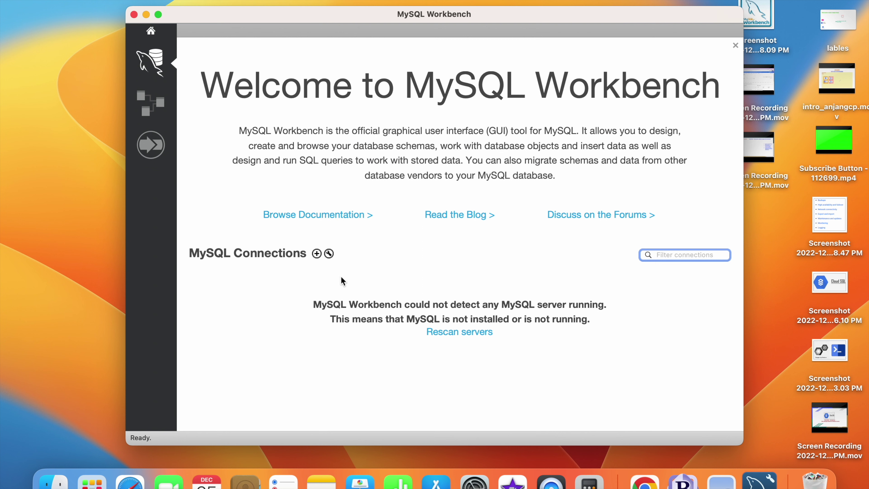
pyautogui.click(158, 15)
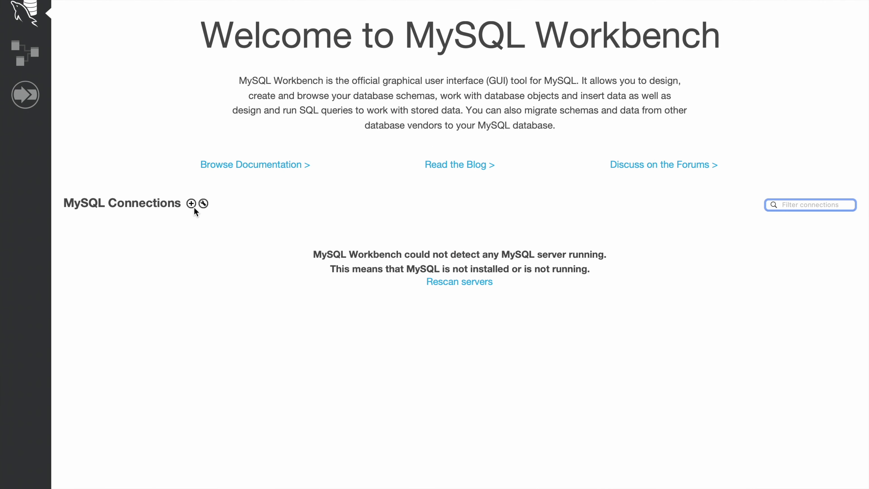
pyautogui.click(191, 203)
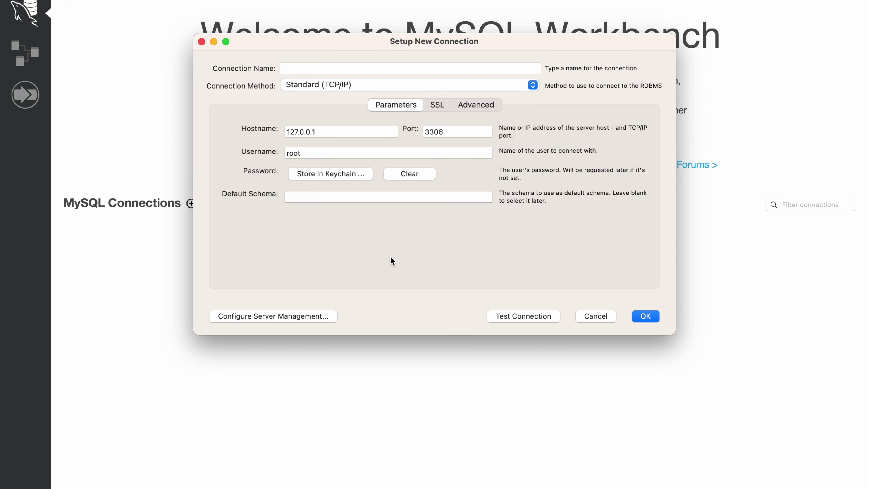
# - Name the connection cloudsql-dev and set its hostname to the copied IP address 35.200.221.170
pyautogui.click(308, 67)
pyautogui.write('clo')
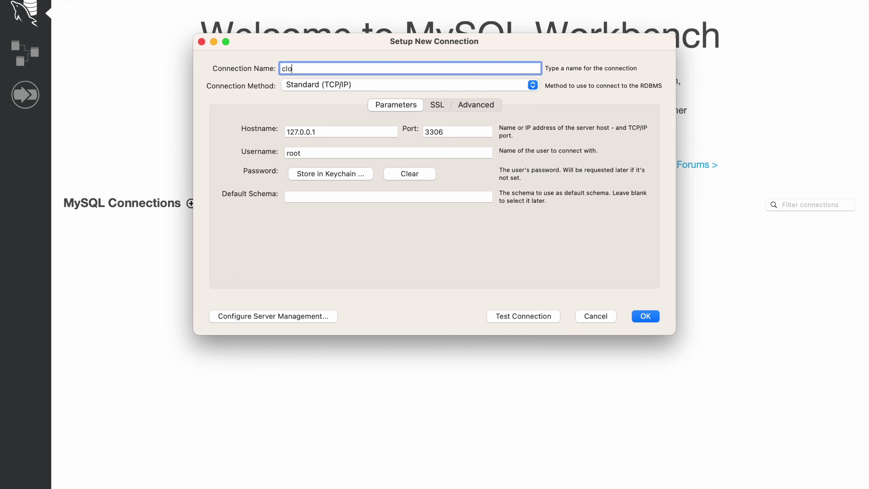
pyautogui.write('udsql-dev')
pyautogui.moveTo(320, 130); pyautogui.dragTo(270, 130)
pyautogui.press('super+v')
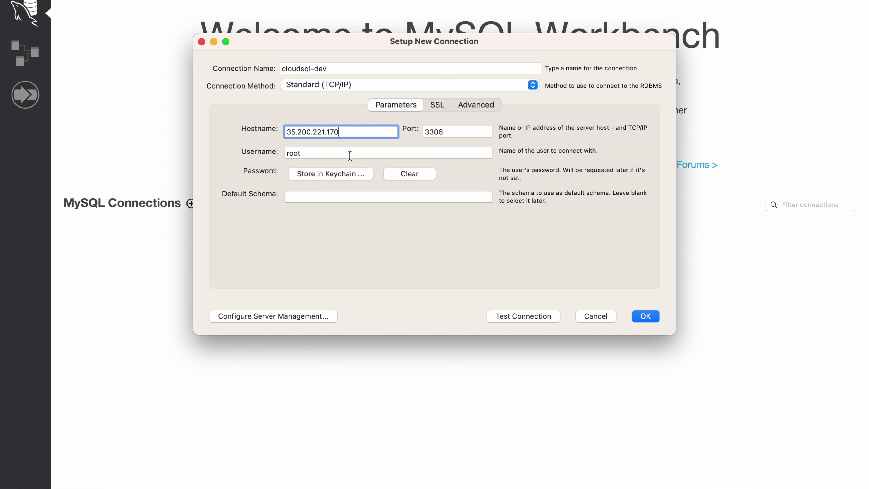
# - Store the root user's password in the keychain for this connection and test the connection
pyautogui.click(327, 175)
pyautogui.write('•••••')
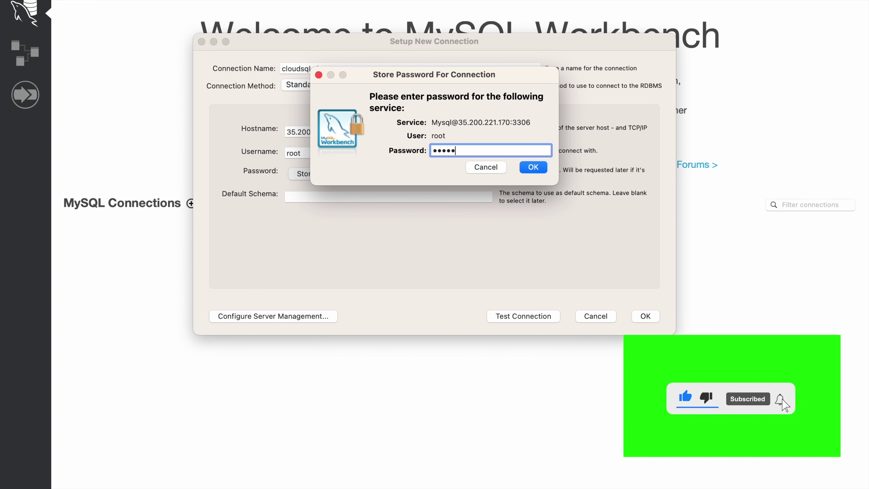
pyautogui.click(530, 167)
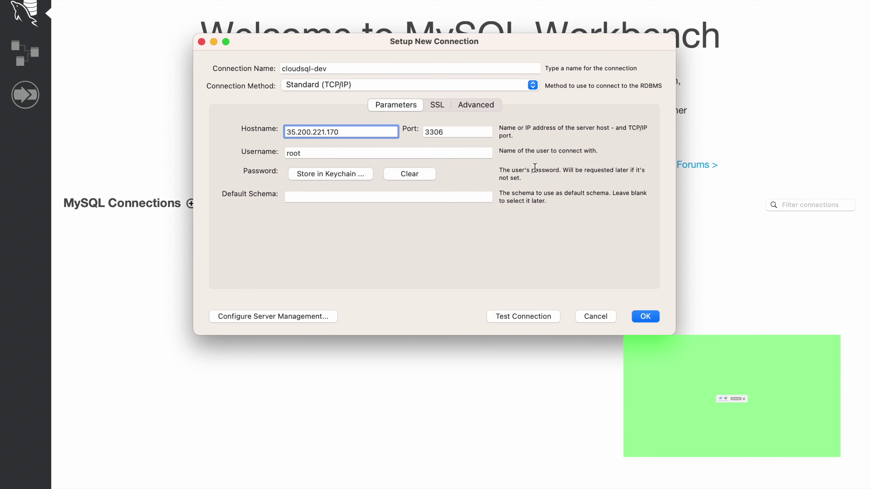
pyautogui.click(519, 317)
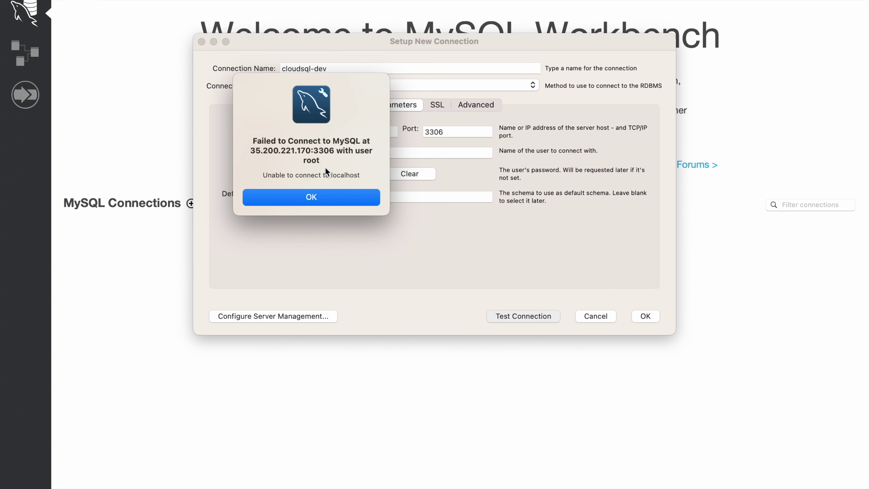
# - Switch to the Google Cloud console in Chrome and open the cloudsql-demo instance for editing
pyautogui.press('super+Tab')
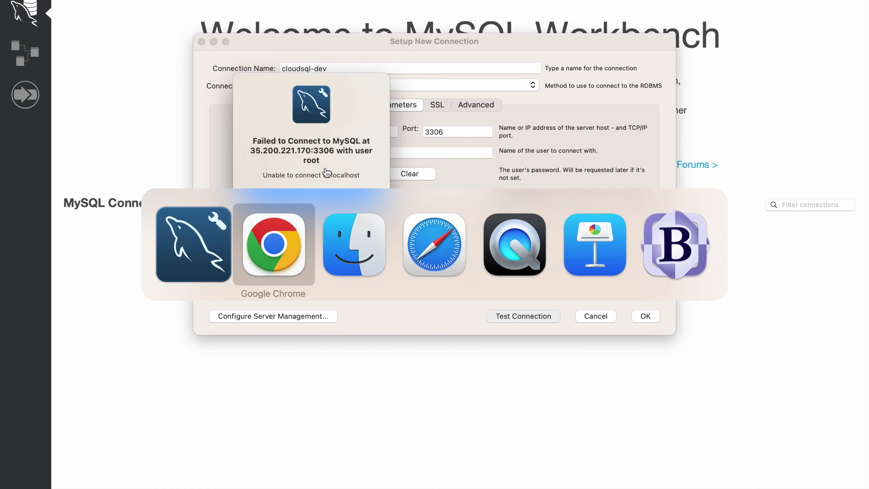
pyautogui.press('super+Tab')
pyautogui.press('super+Tab')
pyautogui.press('super+Tab')
pyautogui.press('super+Tab')
pyautogui.press('super+Tab')
pyautogui.press('super+Tab')
pyautogui.press('super+Tab')
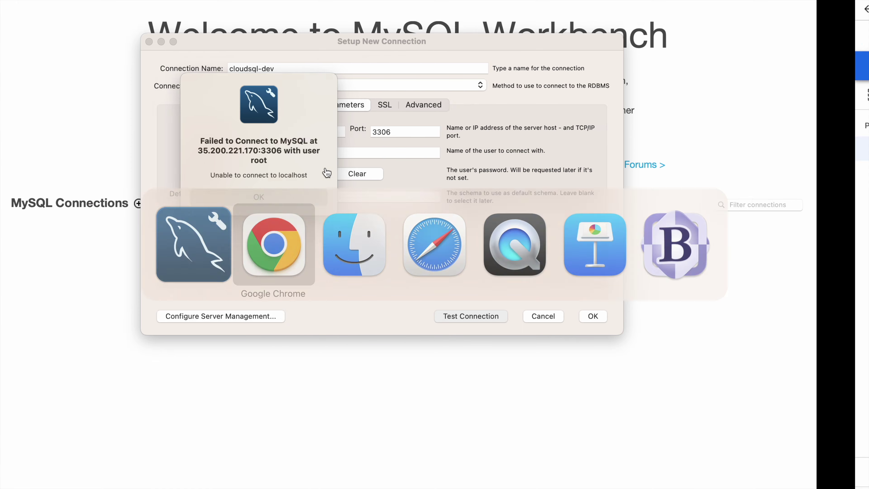
pyautogui.scroll(-3, 246, 281)
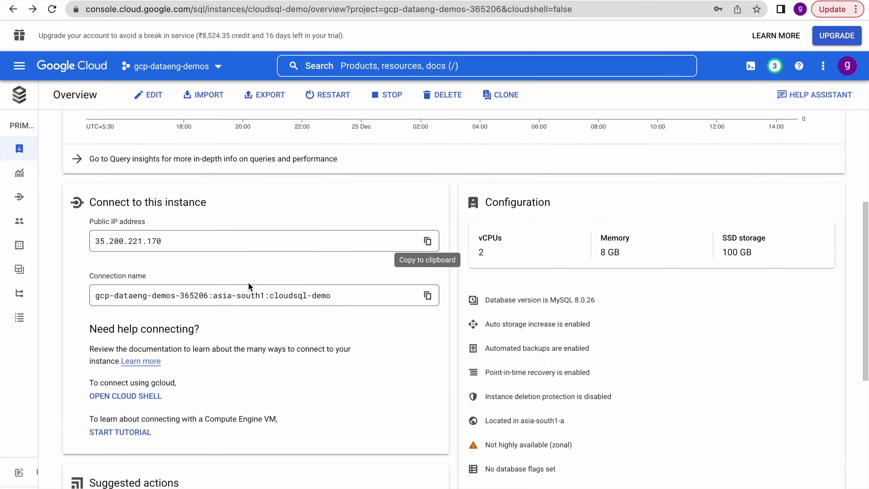
pyautogui.scroll(-2, 248, 286)
pyautogui.scroll(5, 180, 232)
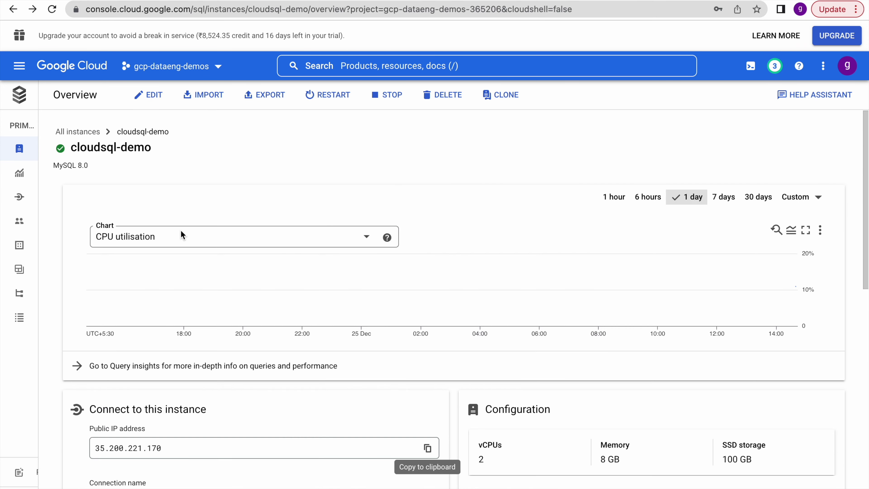
pyautogui.click(152, 106)
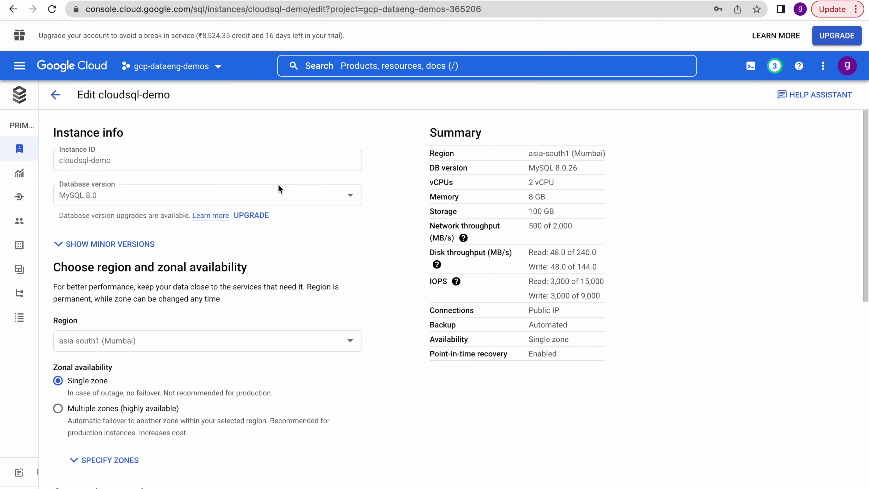
# - Expand the Connections settings of the instance to show its authorised networks
pyautogui.scroll(-10, 277, 185)
pyautogui.scroll(3, 277, 187)
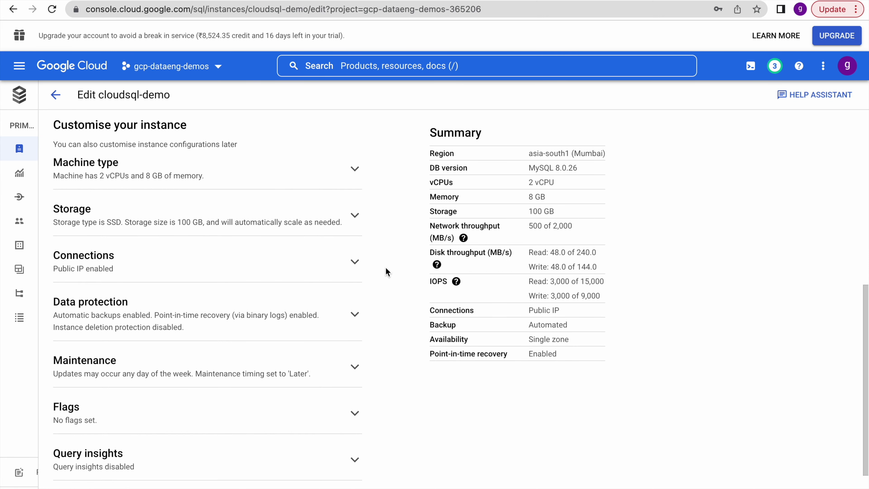
pyautogui.click(358, 267)
pyautogui.scroll(-5, 361, 325)
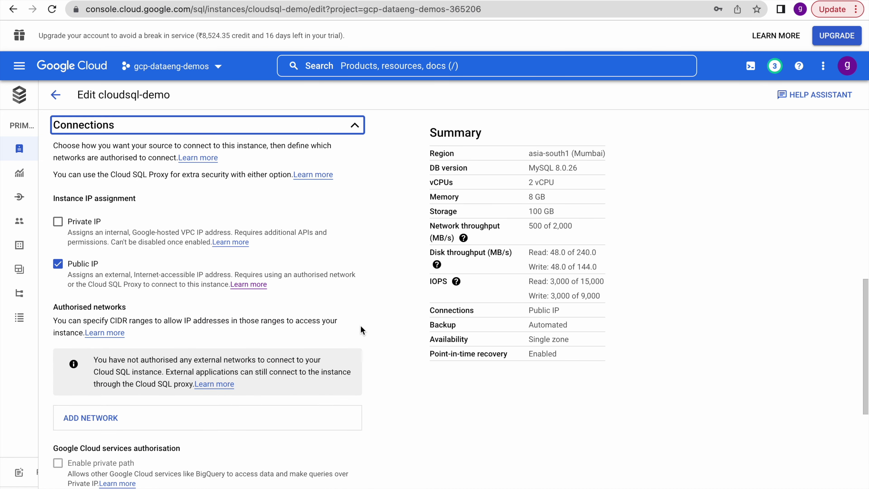
pyautogui.scroll(-2, 361, 328)
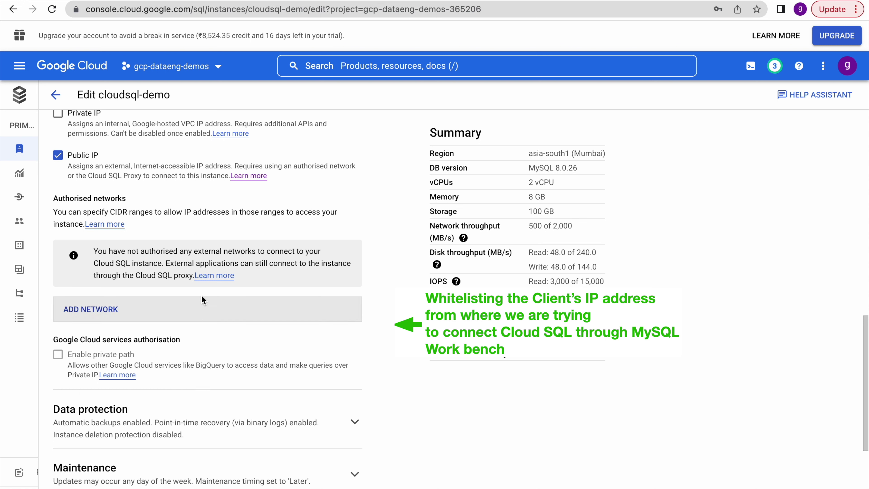
# - Add 49.206.39.110 as an unnamed authorised network for the instance
pyautogui.click(106, 309)
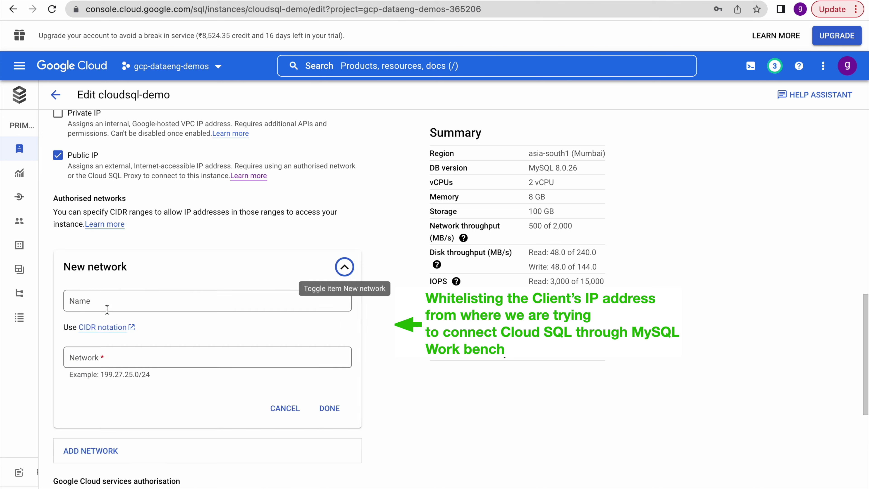
pyautogui.click(142, 359)
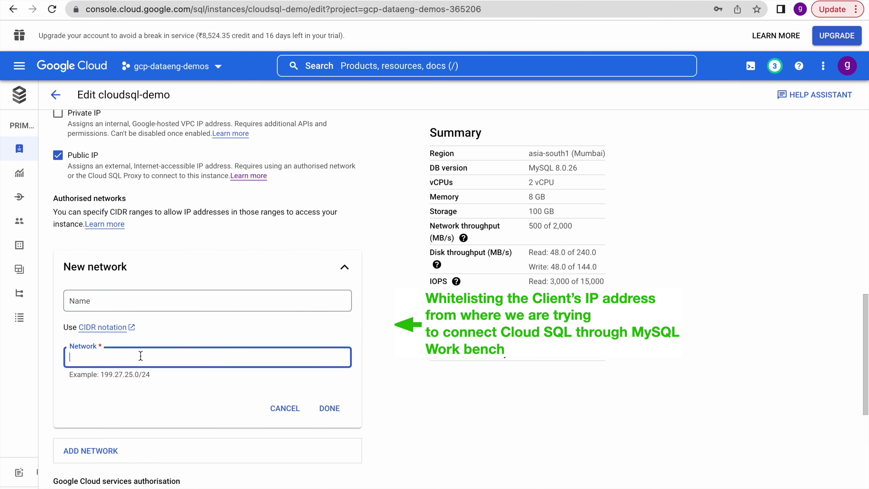
pyautogui.write('49.206.39.110')
pyautogui.click(331, 409)
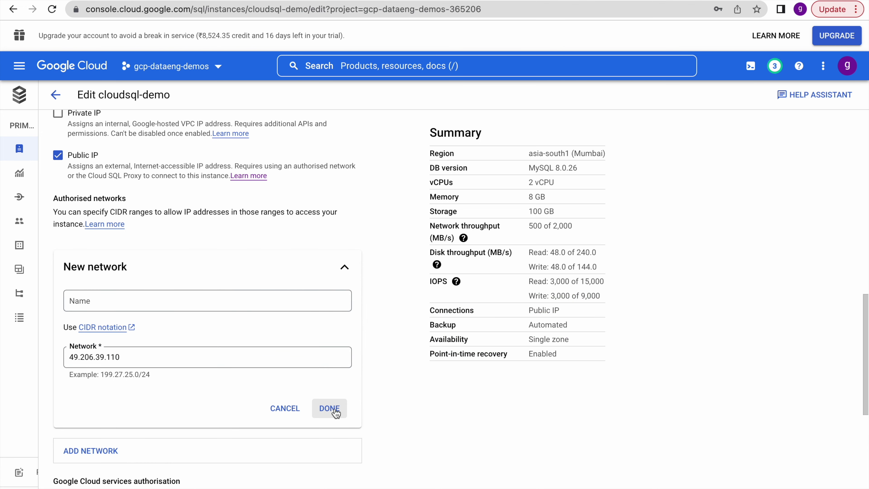
# - Save the instance changes, then collapse the operations list and dismiss the editing notification
pyautogui.scroll(-5, 465, 449)
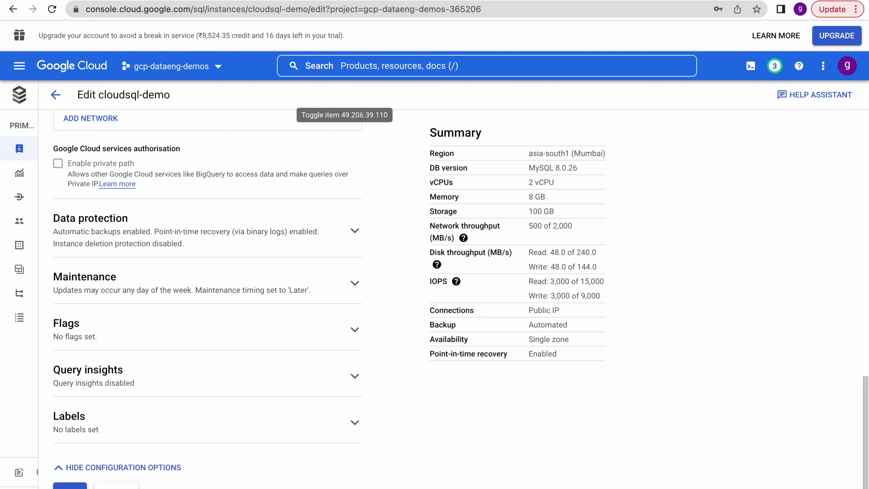
pyautogui.click(70, 485)
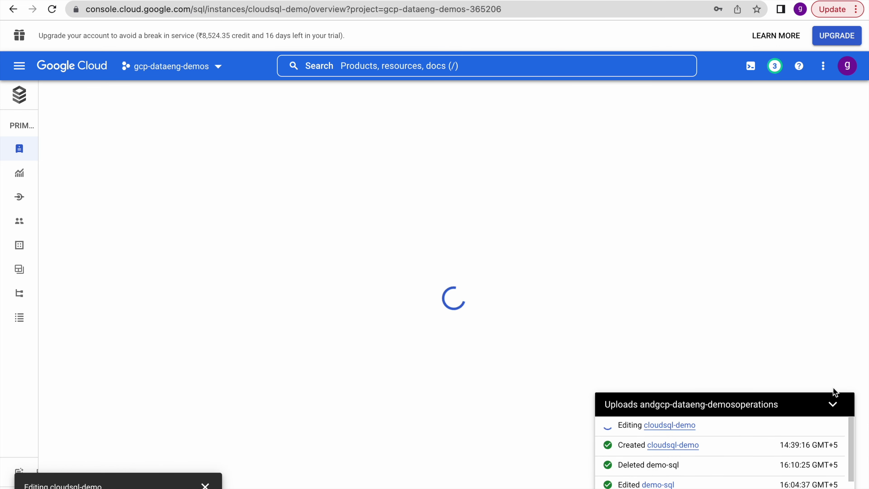
pyautogui.click(832, 405)
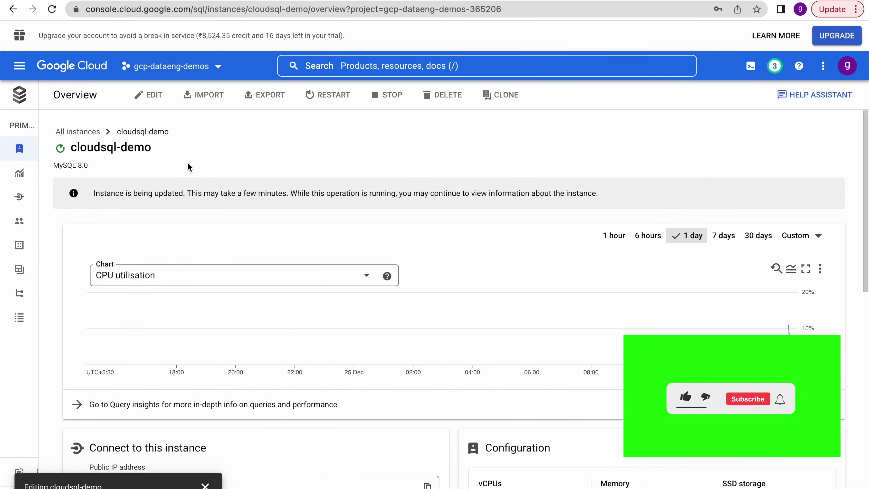
pyautogui.moveTo(61, 152)
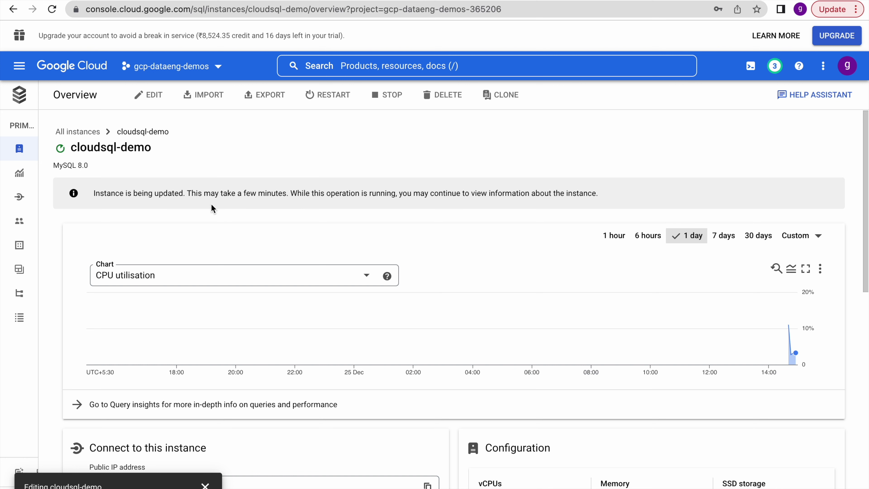
pyautogui.click(205, 485)
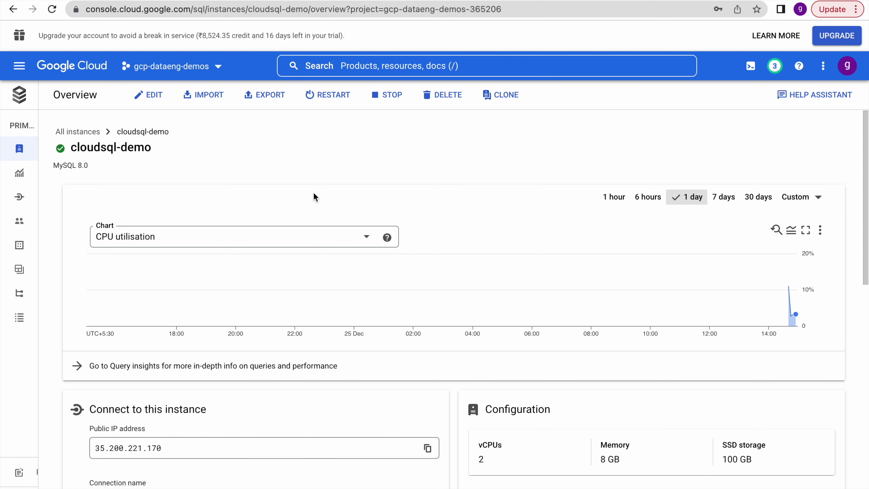
# - Switch back to MySQL Workbench and dismiss the connection test message over the new connection setup
pyautogui.scroll(-1, 313, 193)
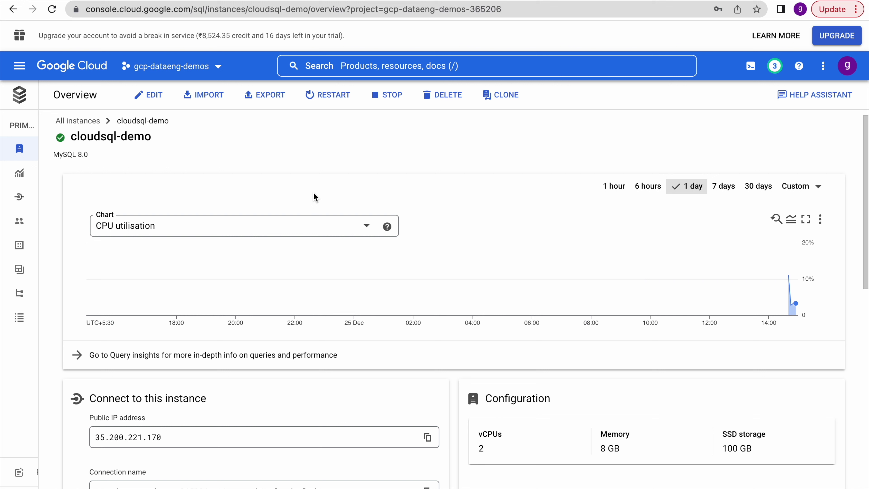
pyautogui.press('super+Tab')
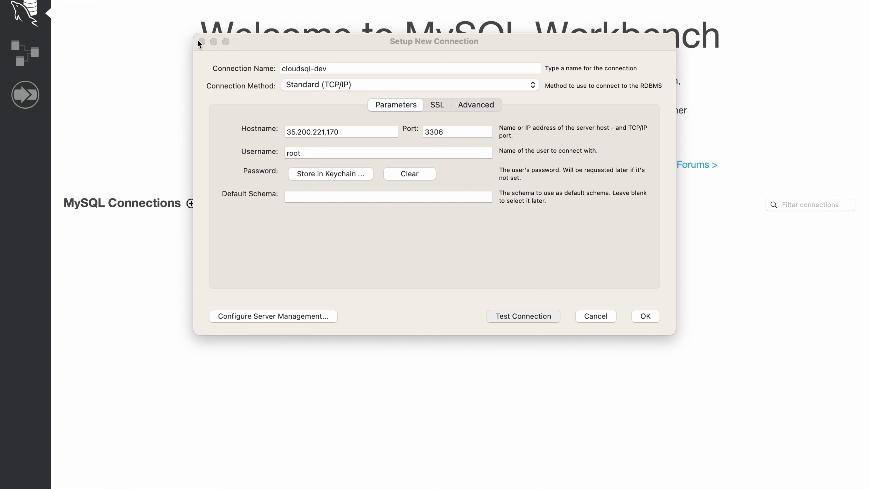
pyautogui.press('super+Tab')
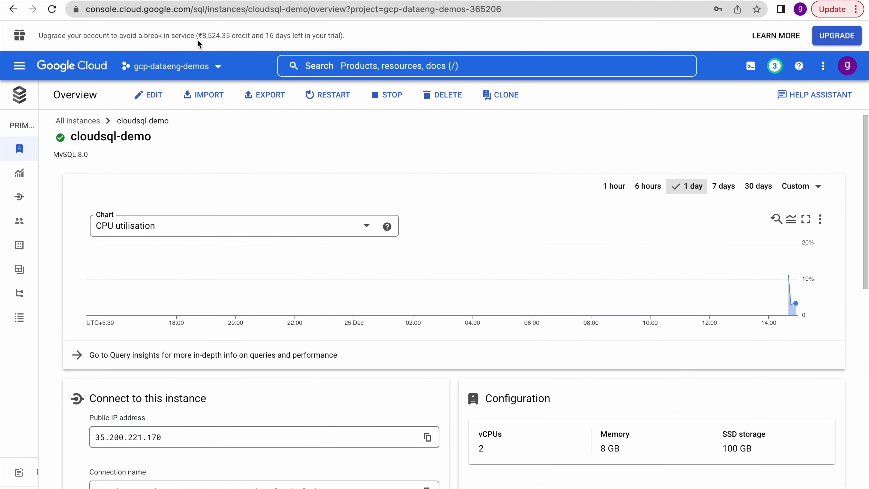
pyautogui.press('super+Tab')
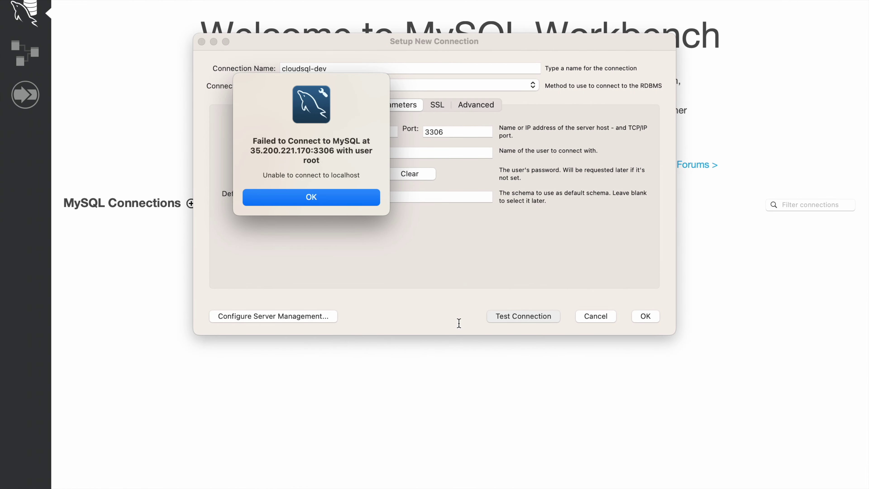
pyautogui.click(325, 197)
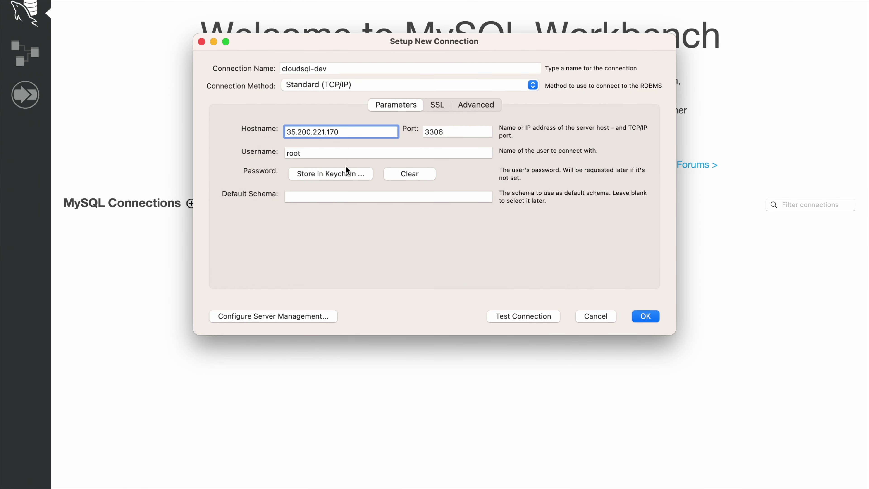
# - Store the root user's password in the keychain for the cloudsql-dev connection
pyautogui.click(346, 171)
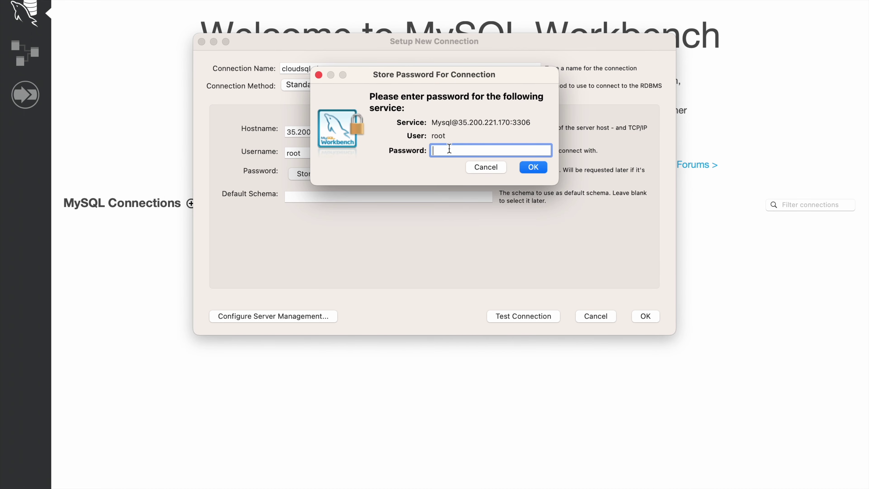
pyautogui.write('•••••')
pyautogui.click(531, 167)
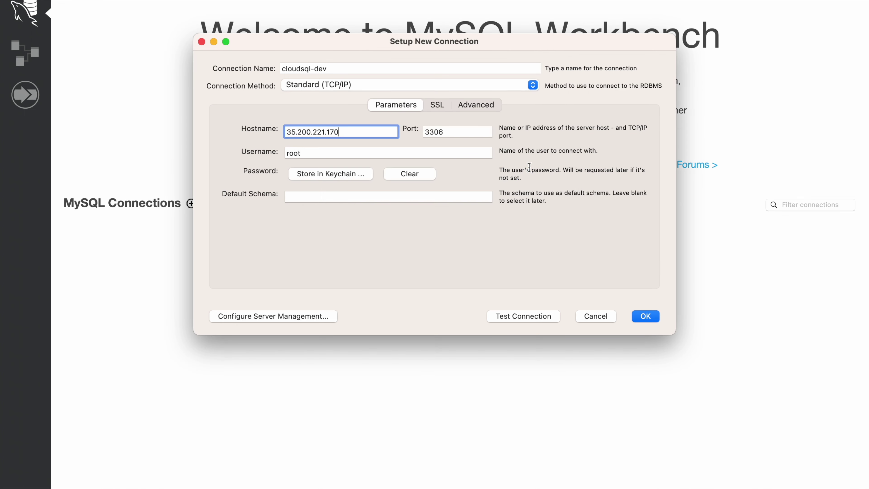
# - Test the cloudsql-dev connection, dismiss the test message and save the connection
pyautogui.click(523, 318)
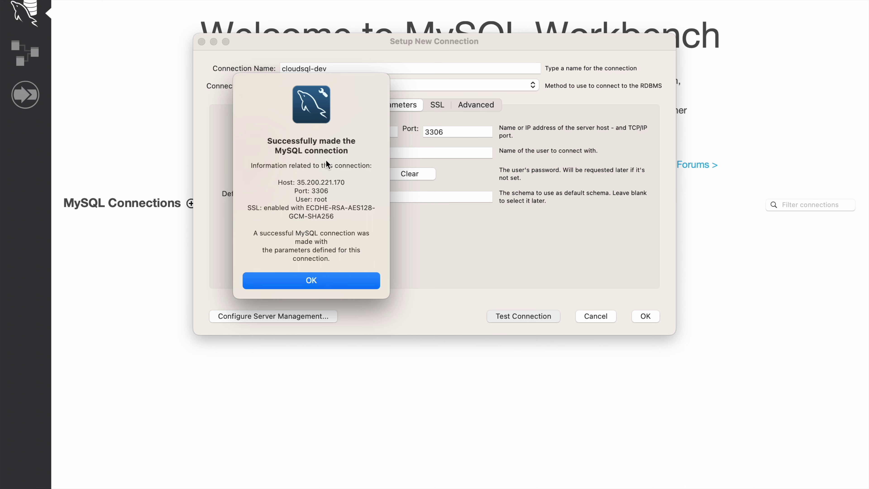
pyautogui.click(340, 283)
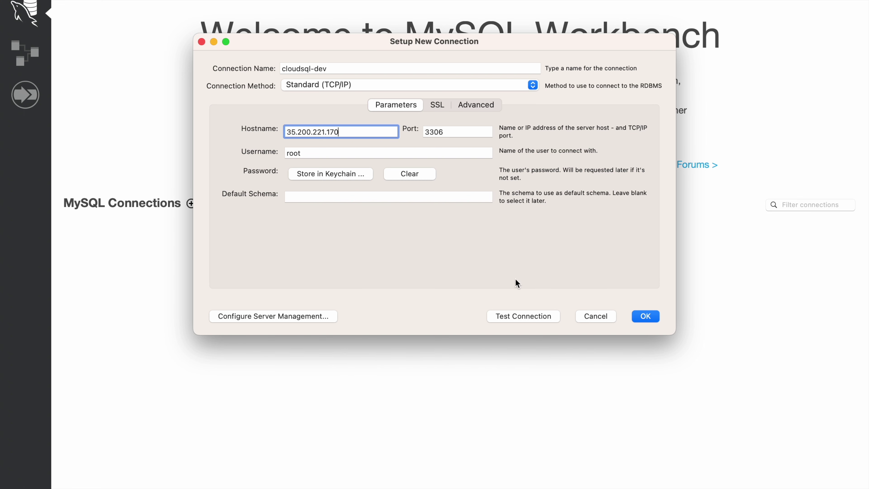
pyautogui.click(641, 320)
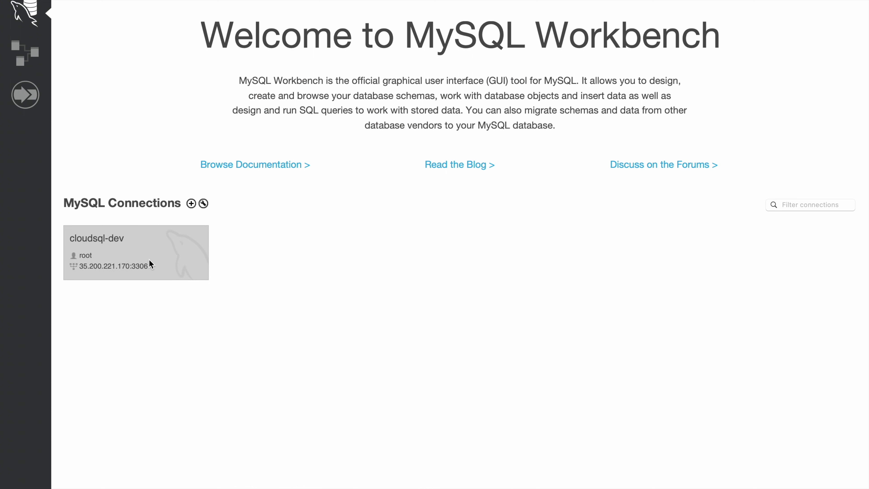
# - Open the cloudsql-dev connection and run "show databases;" in its query editor
pyautogui.click(125, 253)
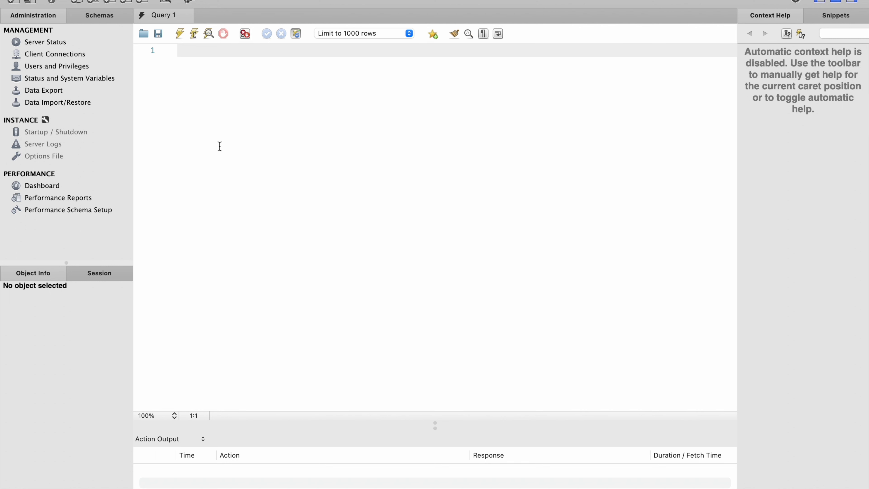
pyautogui.write('show da')
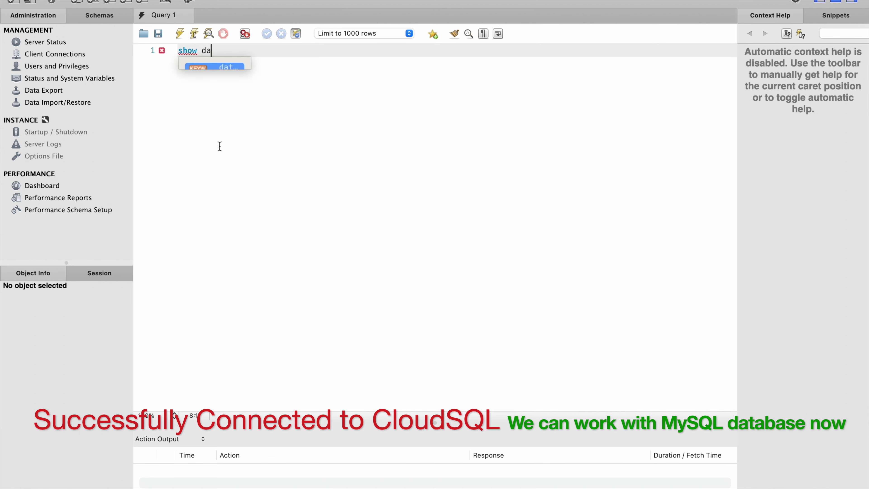
pyautogui.write('aba')
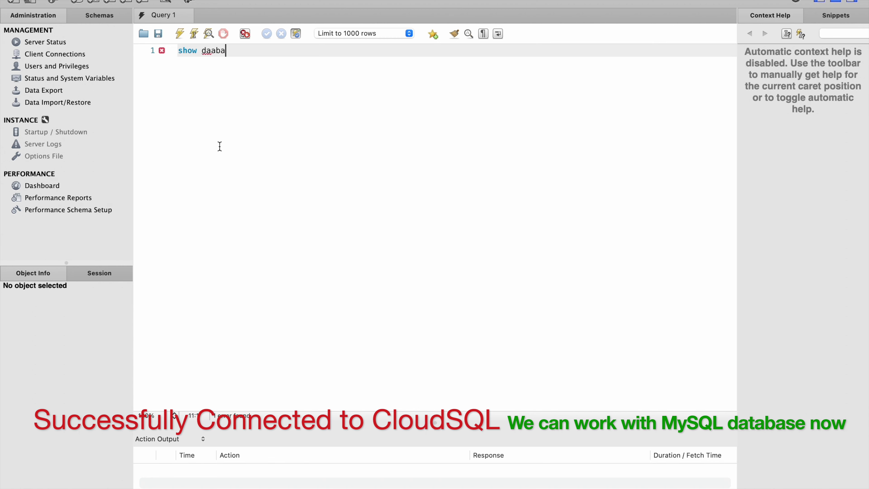
pyautogui.write('ses;')
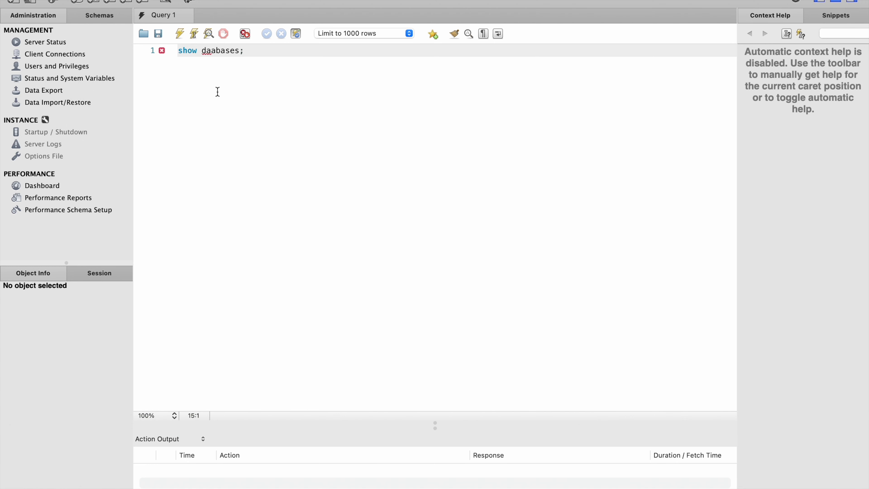
pyautogui.click(216, 50)
pyautogui.press('BackSpace')
pyautogui.write('ta')
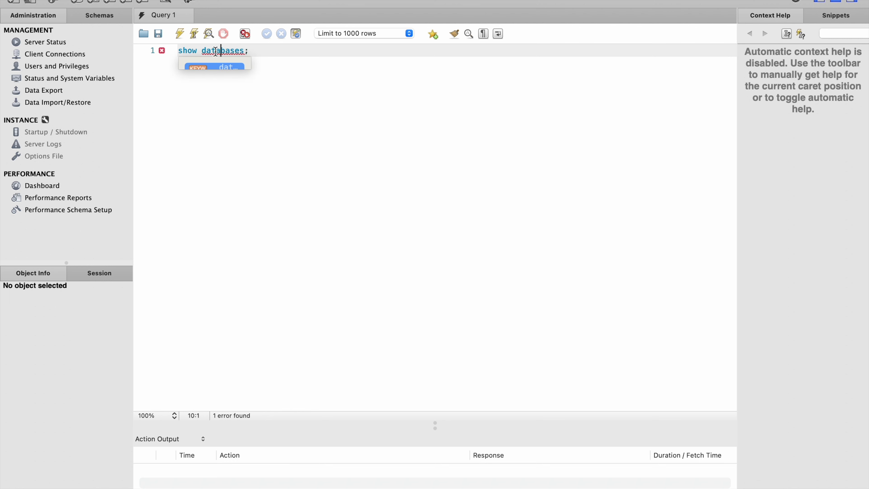
pyautogui.click(322, 120)
pyautogui.click(179, 33)
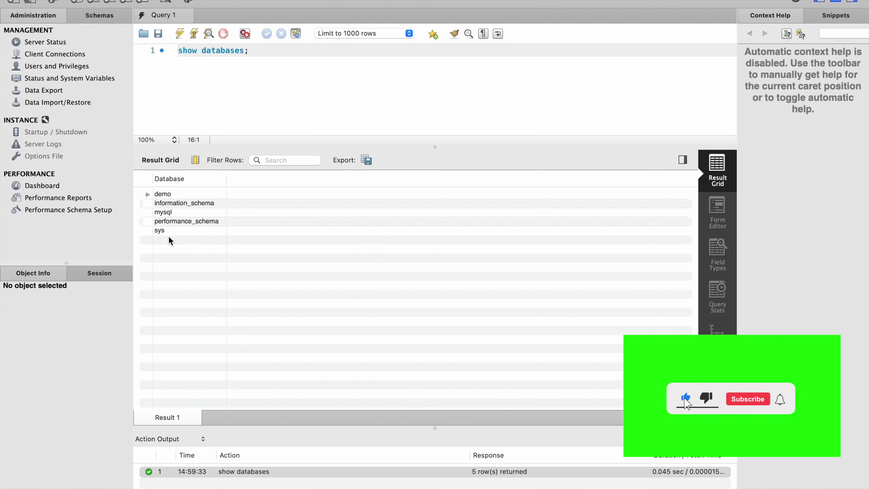
# - Add "use demo;" on line 3 of the query and run only that statement
pyautogui.press('Return')
pyautogui.press('Return')
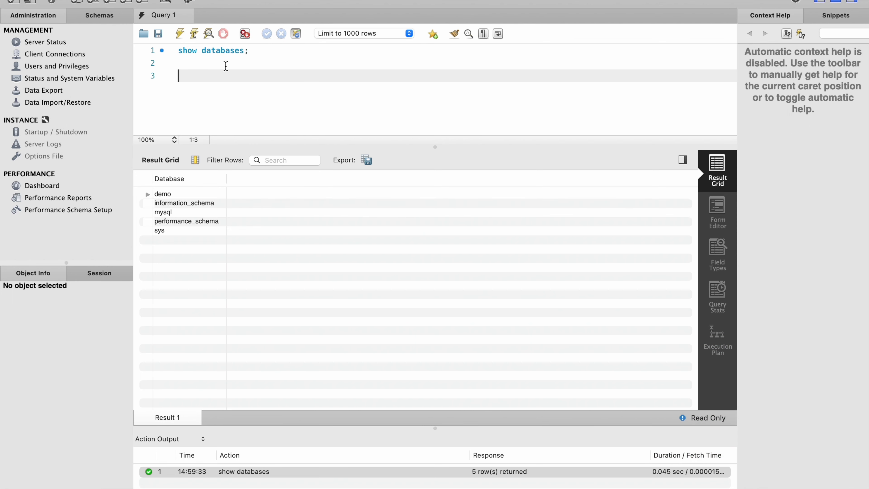
pyautogui.write('use demo;')
pyautogui.click(233, 78)
pyautogui.moveTo(233, 78); pyautogui.dragTo(159, 76)
pyautogui.click(179, 33)
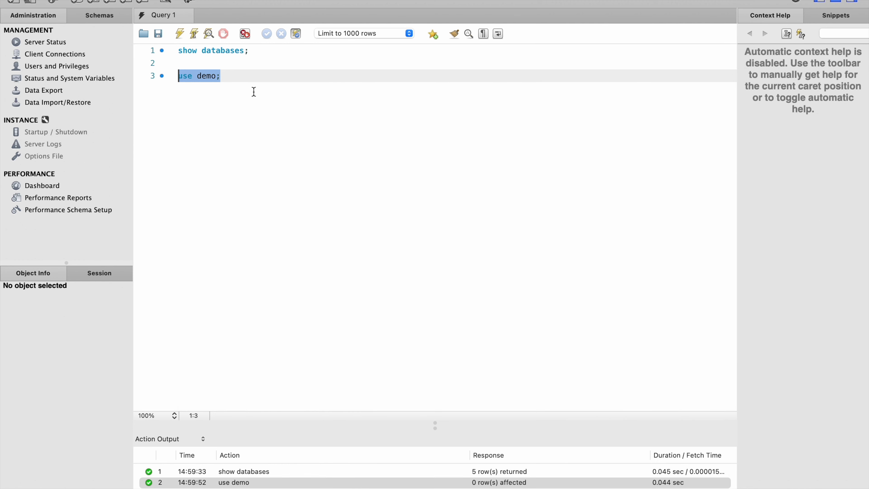
# - Add "show tables;" on line 5 of the query and run only that statement
pyautogui.click(239, 79)
pyautogui.press('Return')
pyautogui.press('Return')
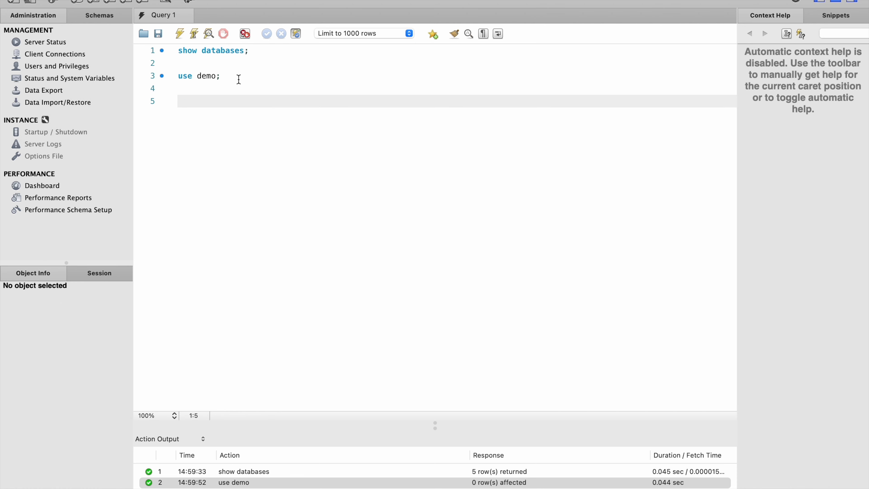
pyautogui.write('show tables;')
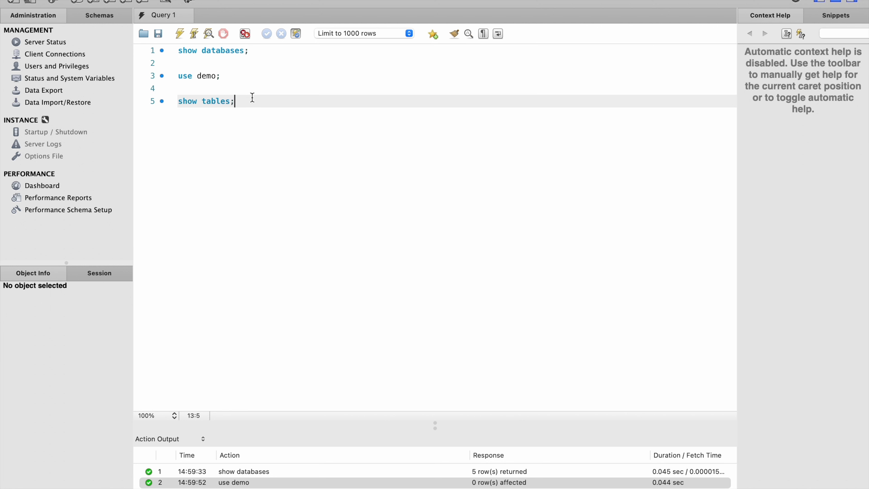
pyautogui.moveTo(239, 101); pyautogui.dragTo(172, 101)
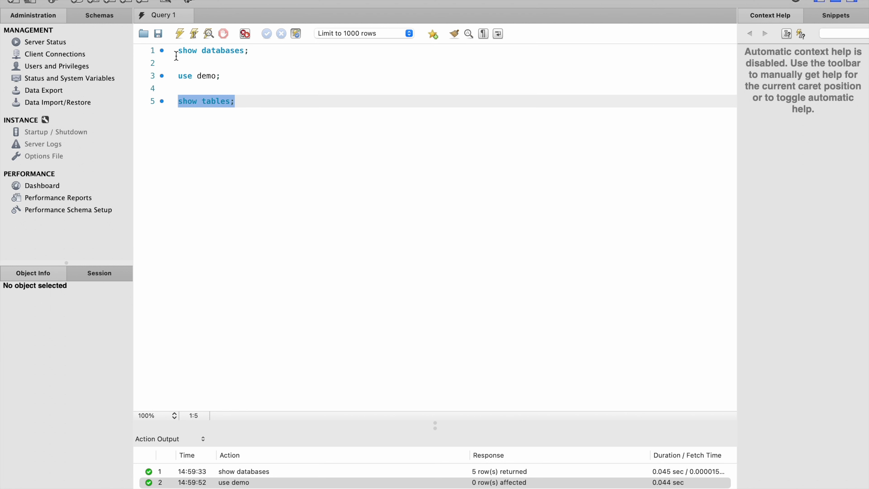
pyautogui.click(180, 34)
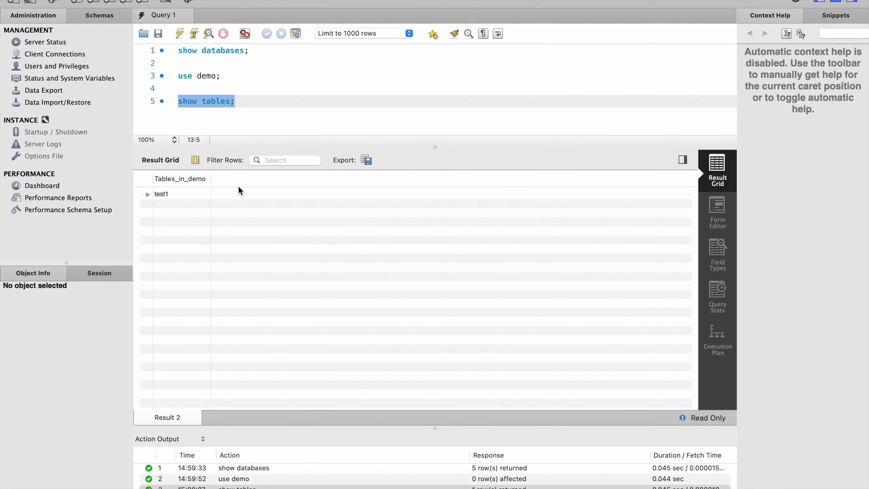
# - Add "select * from test1;" on line 7 of the query and run only that statement
pyautogui.click(255, 103)
pyautogui.press('Return')
pyautogui.press('Return')
pyautogui.write('select * ')
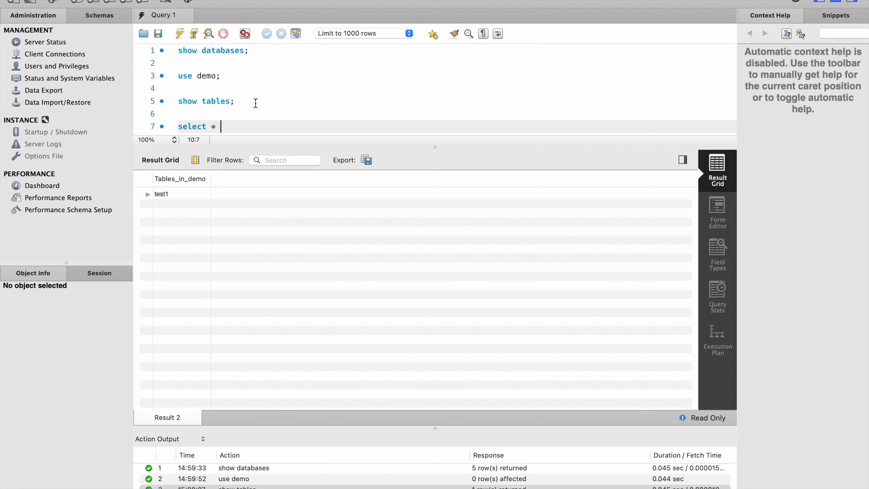
pyautogui.write('from test1;')
pyautogui.moveTo(280, 126); pyautogui.dragTo(177, 128)
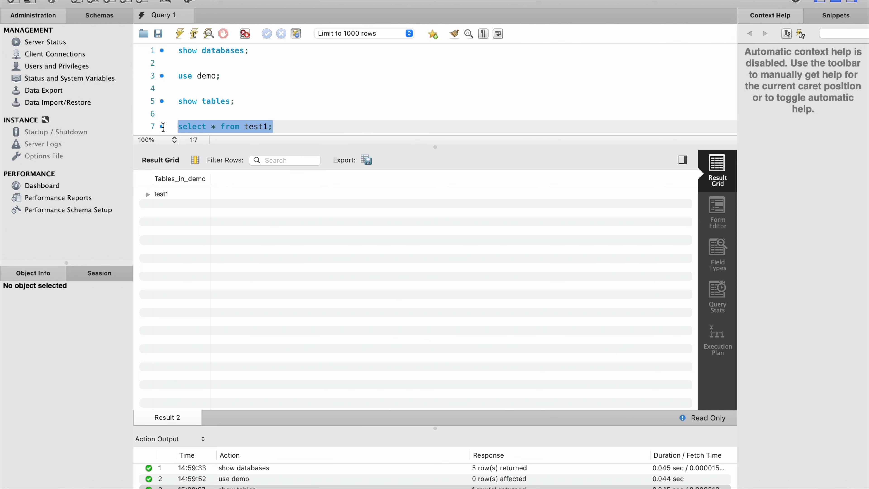
pyautogui.click(180, 33)
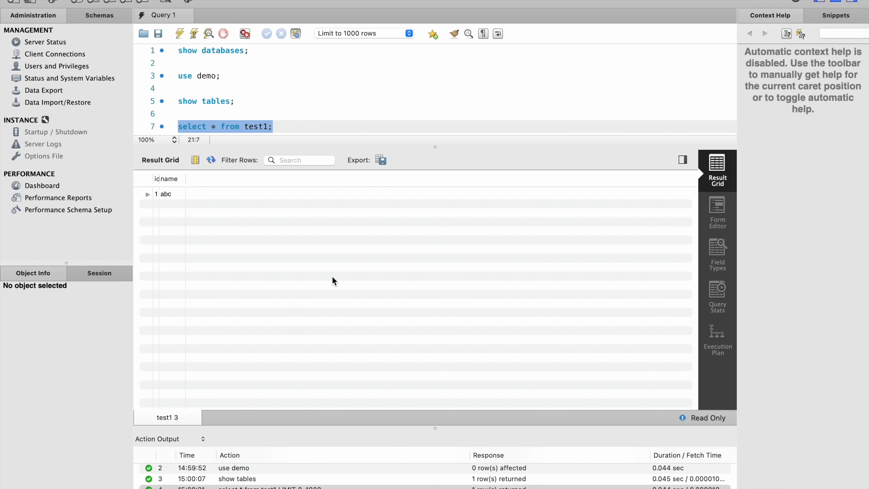
# - Add "insert into test1 values(2,'xyz')" on line 9 and run only it, then rerun the select statement on test1
pyautogui.scroll(-1, 333, 280)
pyautogui.click(291, 126)
pyautogui.press('Return')
pyautogui.press('Return')
pyautogui.write('inser')
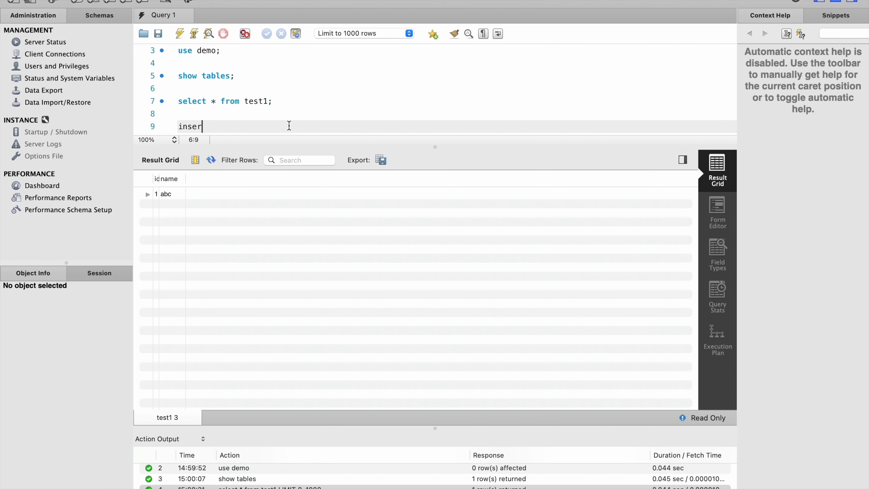
pyautogui.write('t into test1 values(')
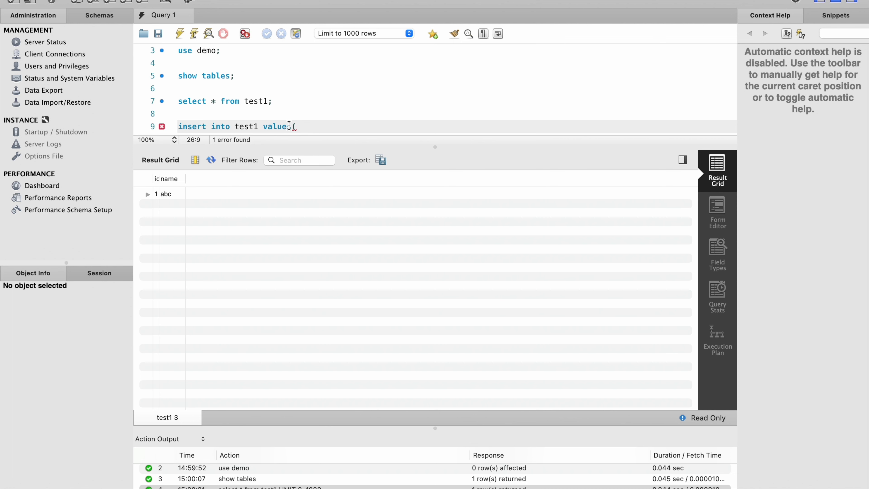
pyautogui.write("2,'xyz')")
pyautogui.moveTo(346, 125); pyautogui.dragTo(178, 127)
pyautogui.click(180, 33)
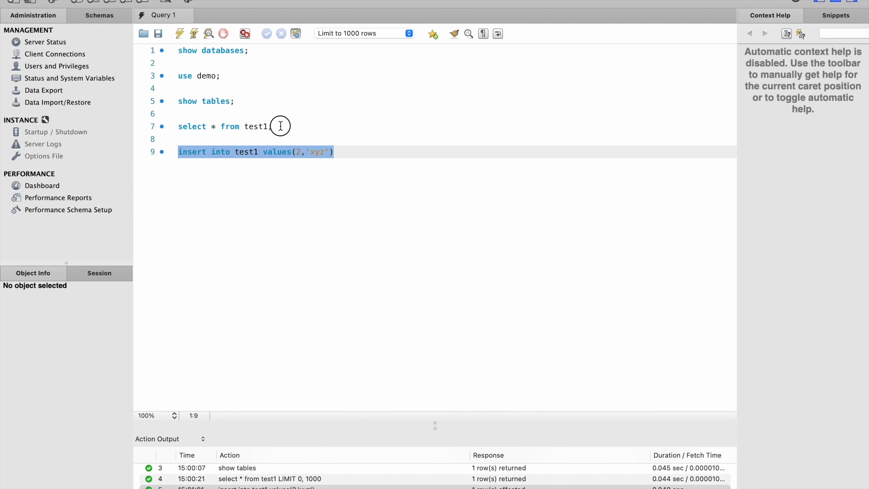
pyautogui.moveTo(281, 126); pyautogui.dragTo(158, 121)
pyautogui.click(180, 37)
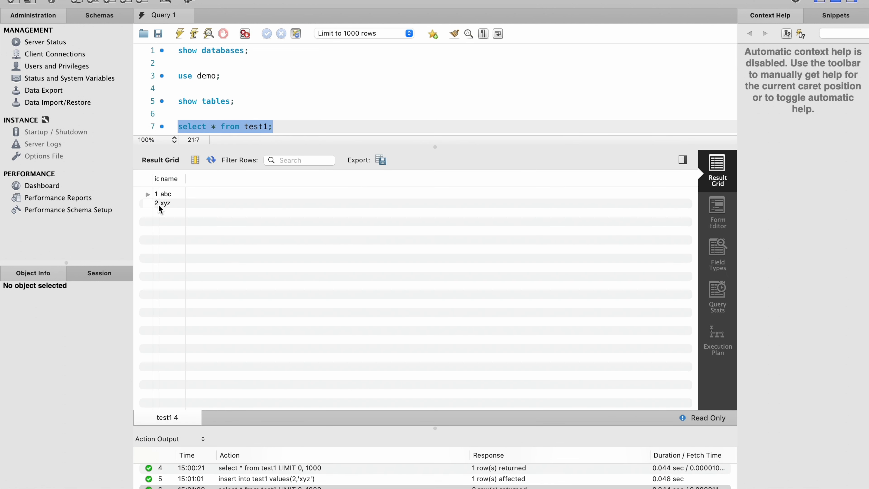